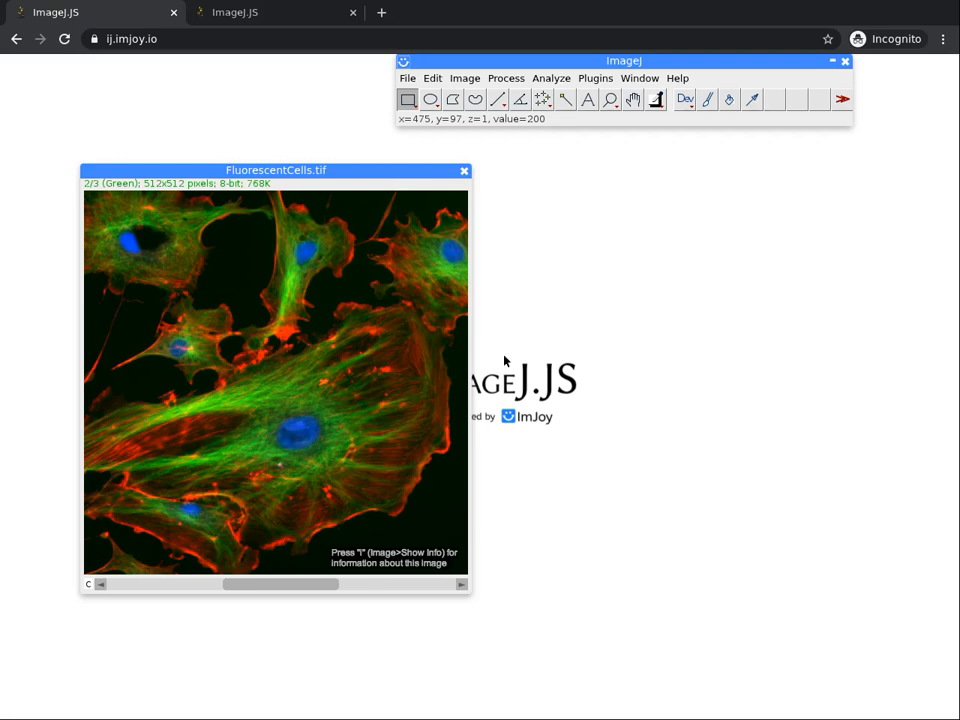
Split FluorescentCells.tif into separate colour channel images and move the blue channel image C3-FluorescentCells.tif clear of the green one
left_click(458, 80)
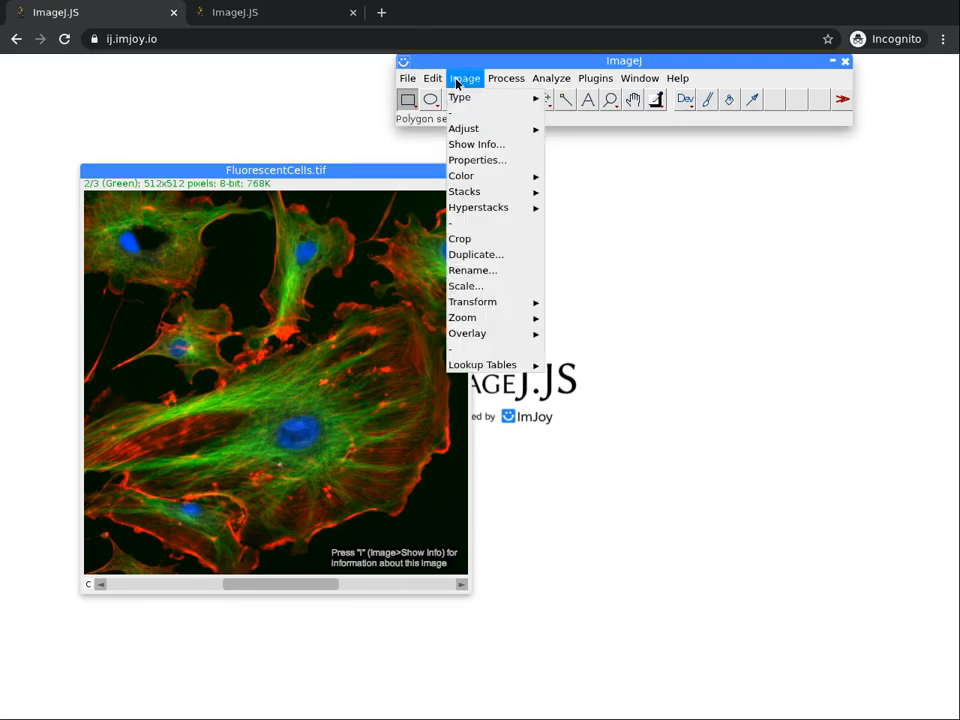
mouse_move(477, 178)
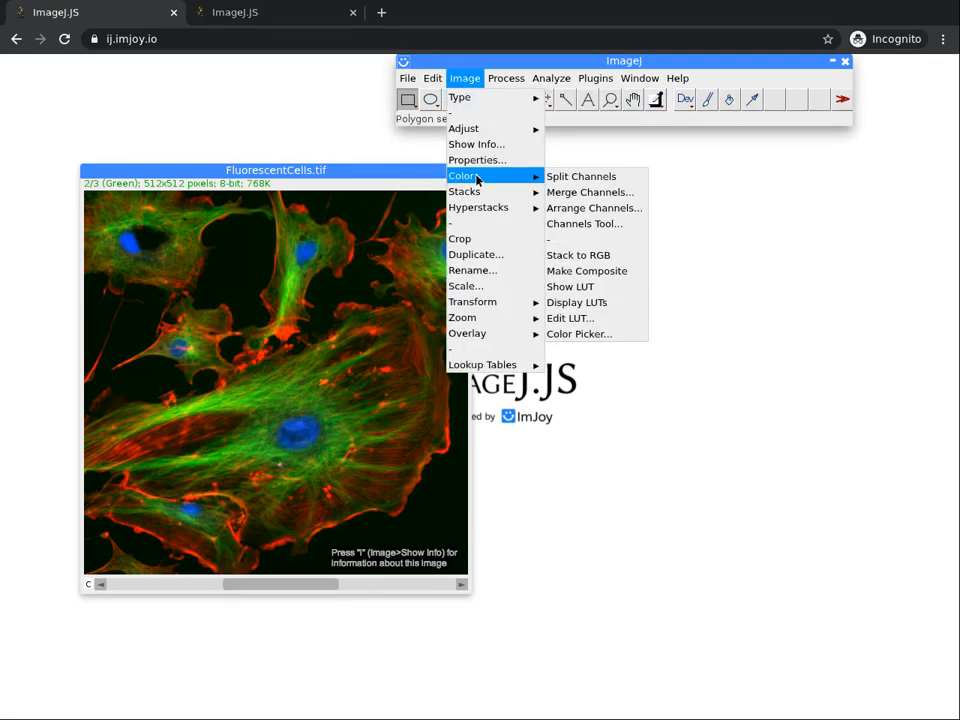
left_click(572, 180)
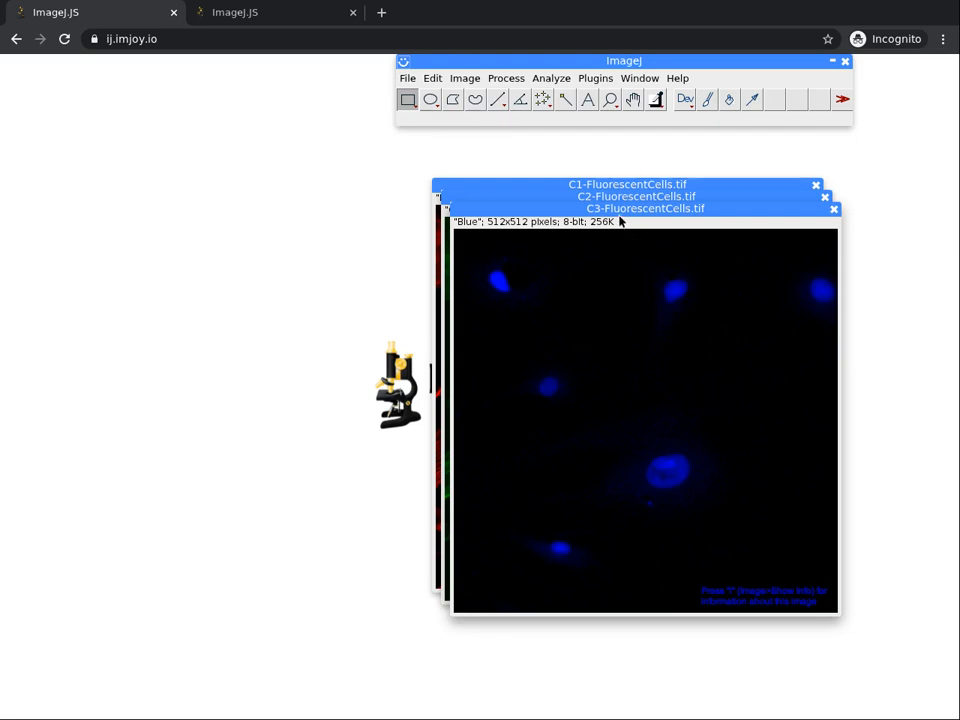
left_click_drag(617, 212, 597, 244)
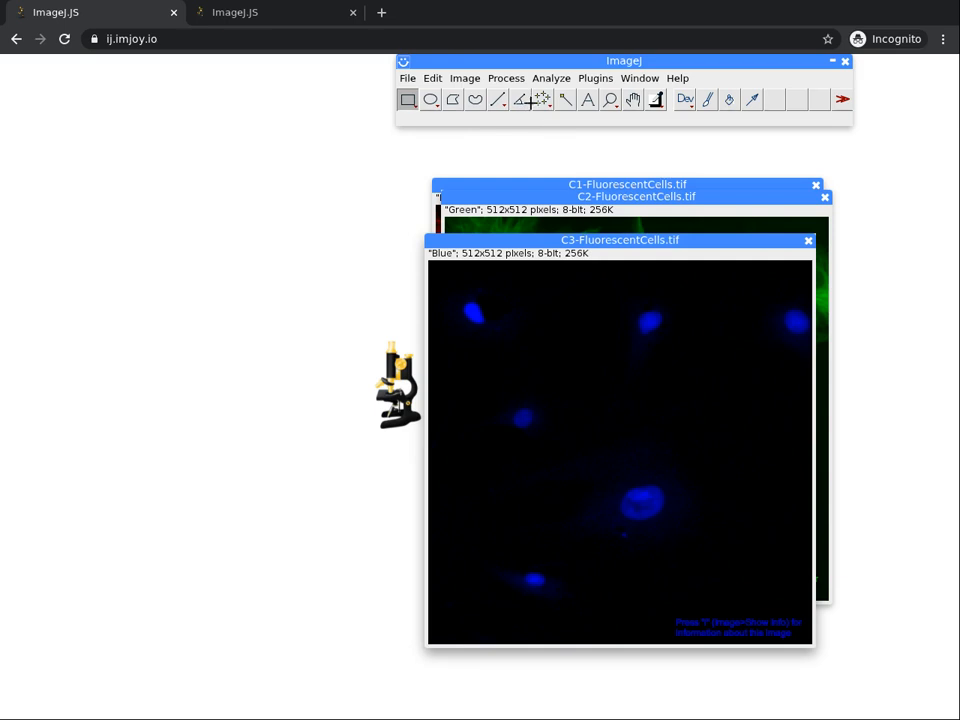
Start a Threshold adjustment on the blue channel image and raise the upper threshold to 255
left_click(468, 78)
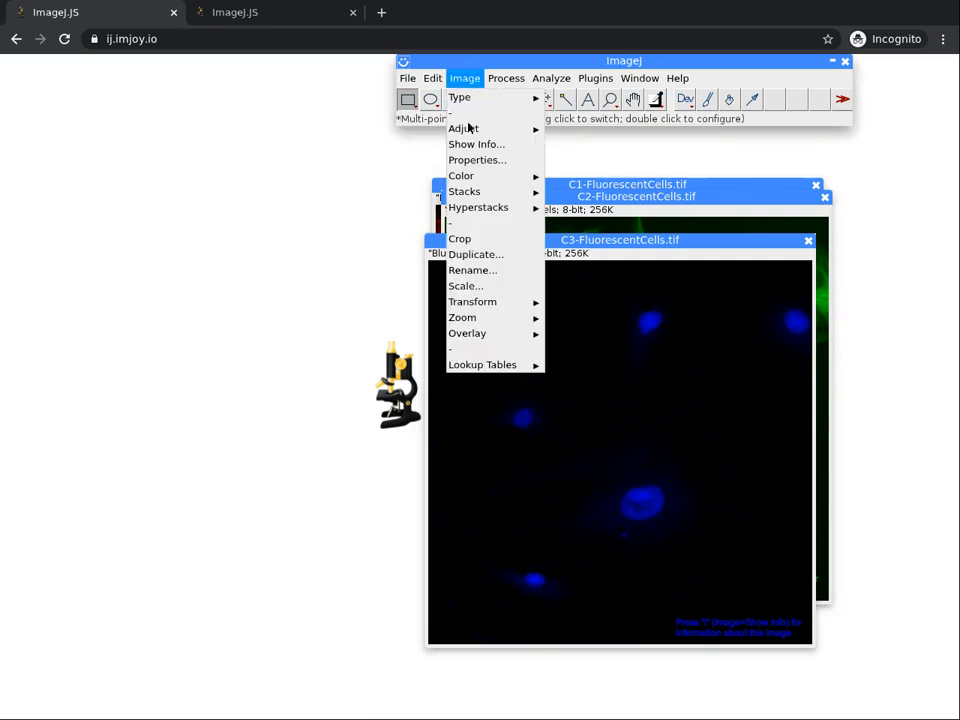
mouse_move(470, 128)
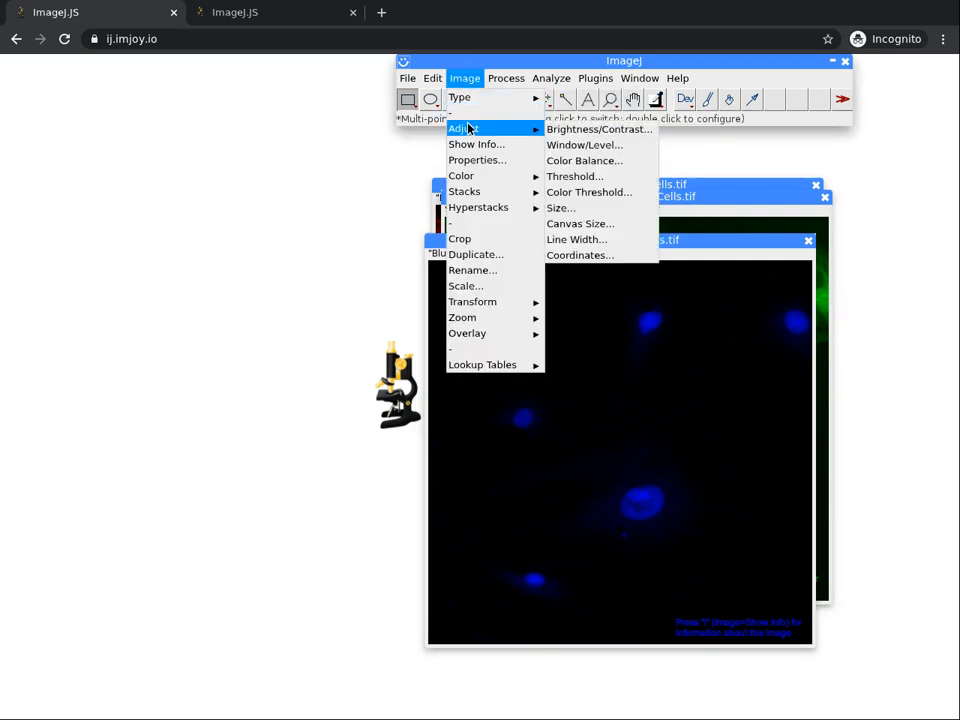
left_click(572, 178)
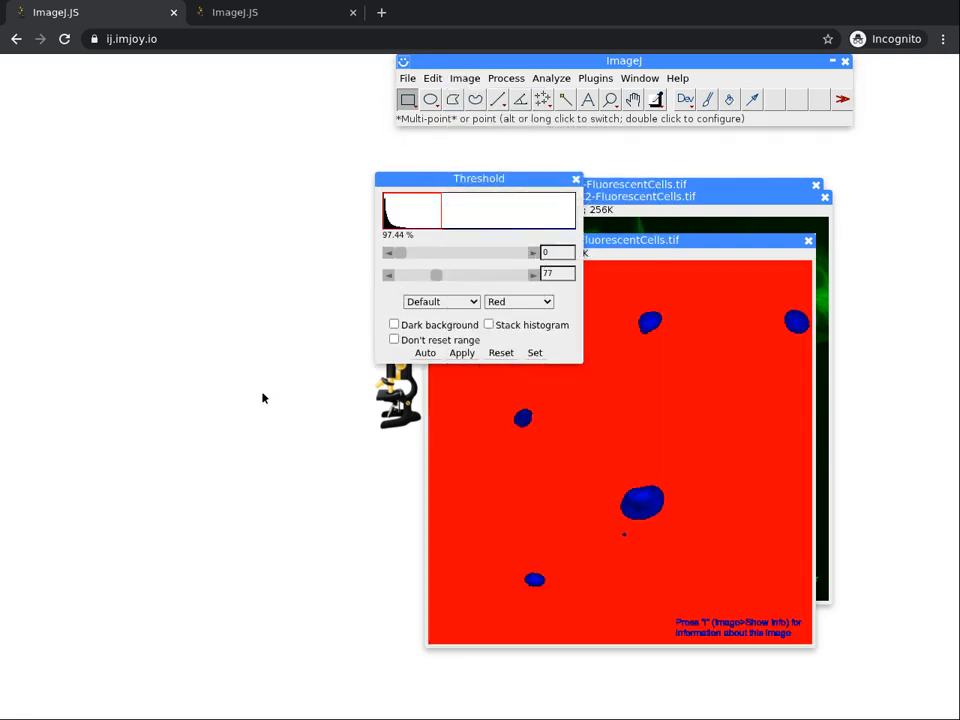
left_click_drag(416, 186, 258, 187)
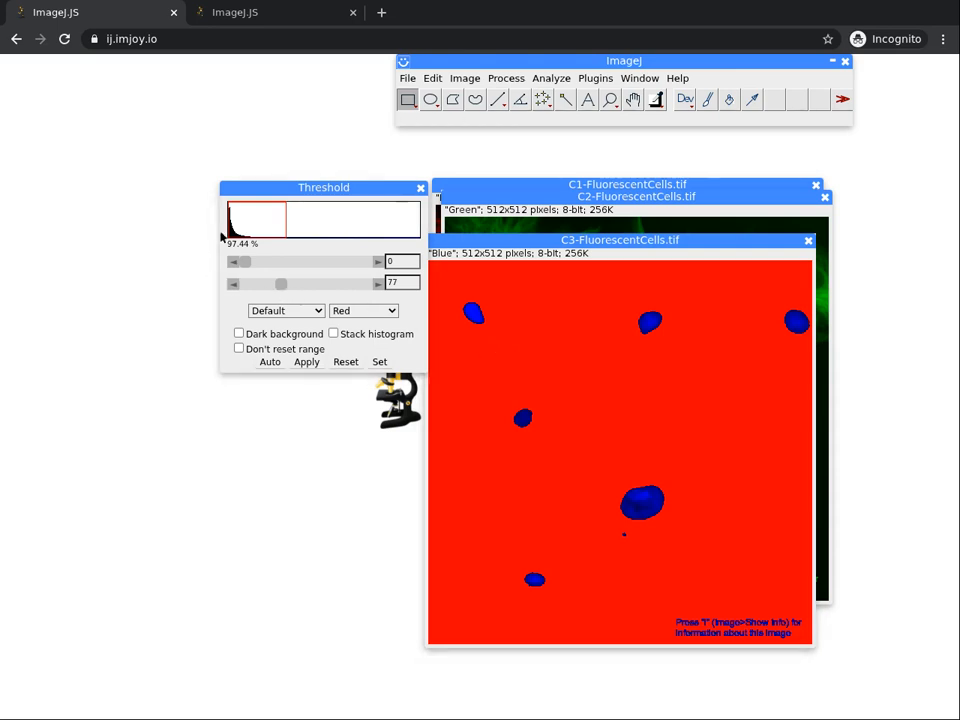
left_click(367, 283)
left_click_drag(367, 280, 372, 280)
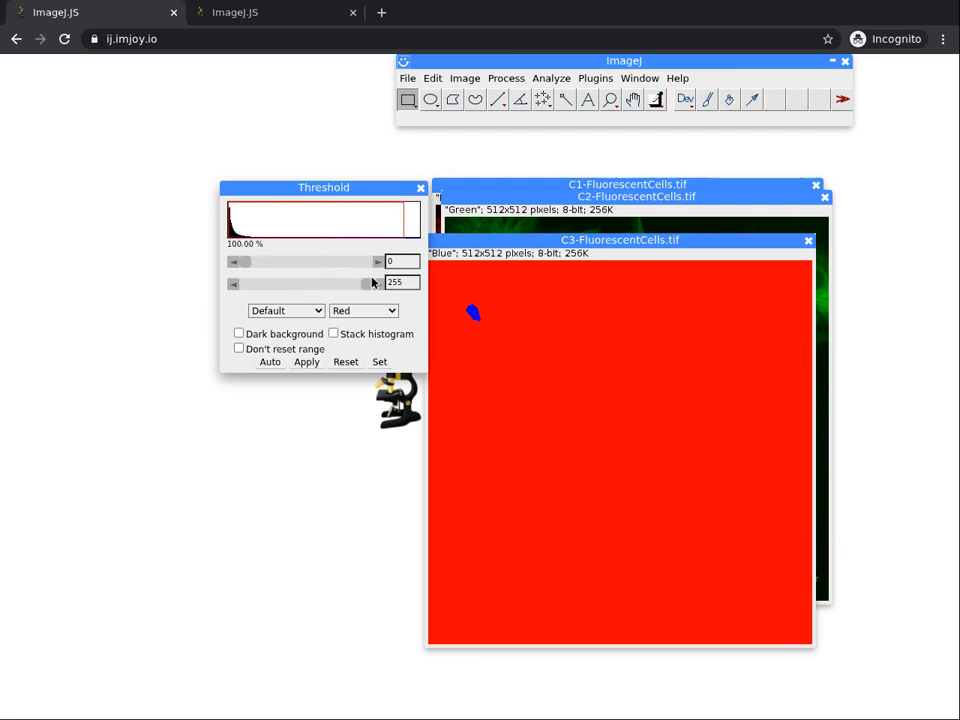
Set the lower threshold to 45 with Dark background enabled, apply the threshold to the blue channel image and close the dialog
left_click(264, 260)
mouse_move(264, 262)
left_mouse_down()
mouse_move(288, 262)
mouse_move(270, 261)
left_mouse_up()
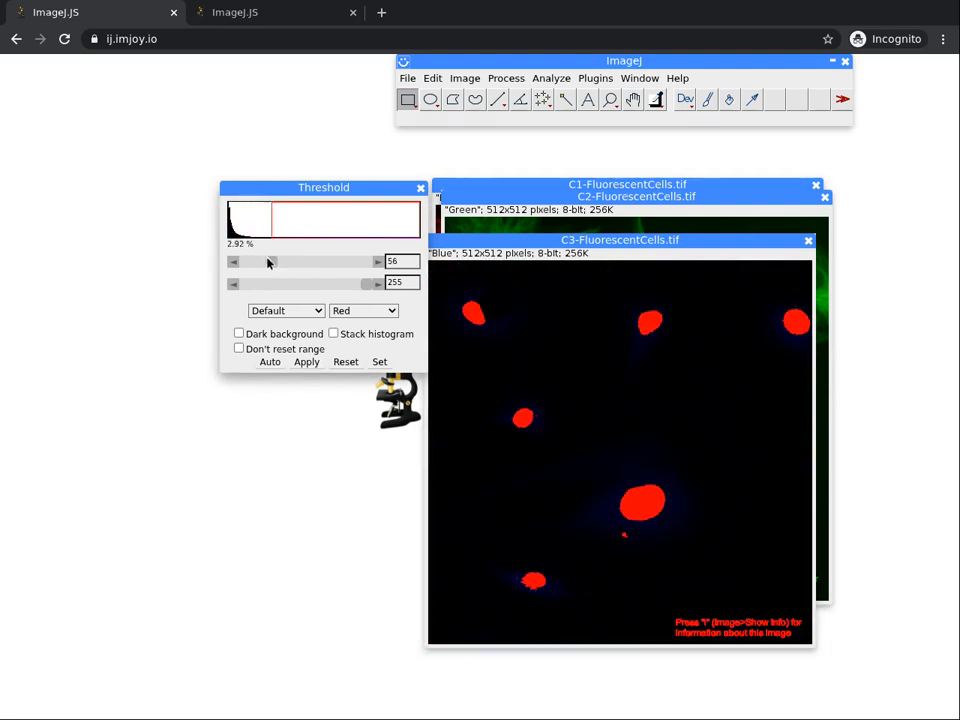
left_click(239, 334)
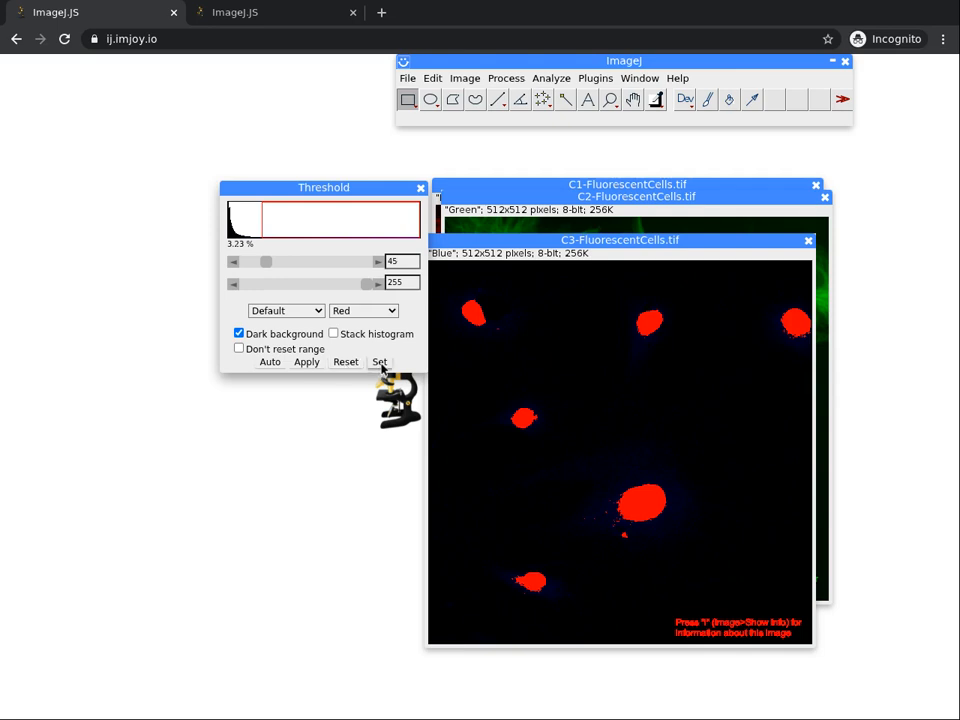
left_click(305, 366)
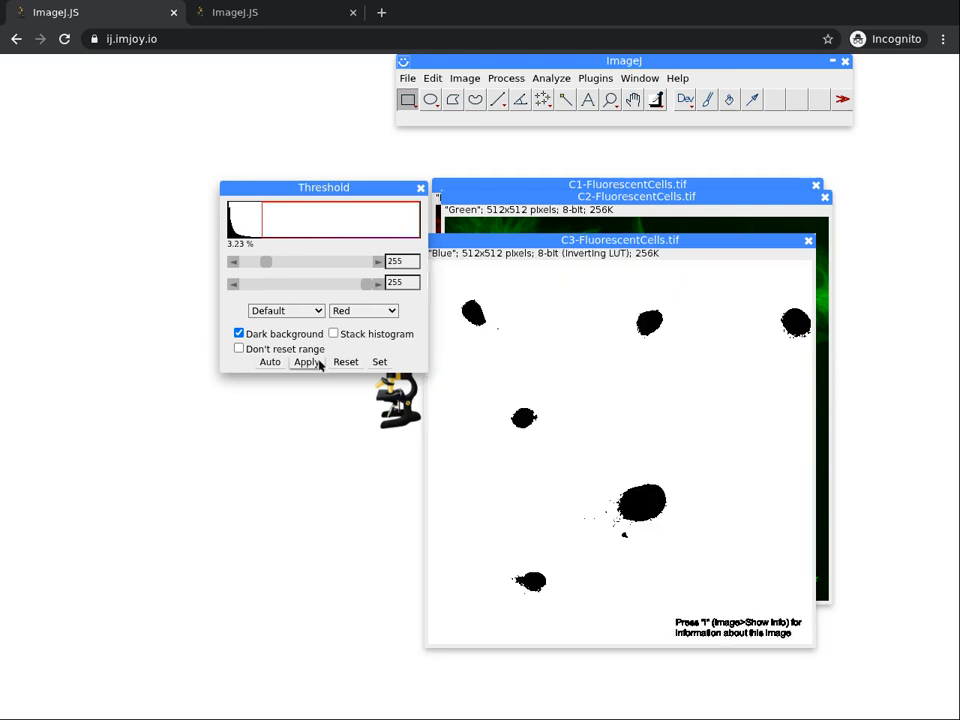
left_click(421, 188)
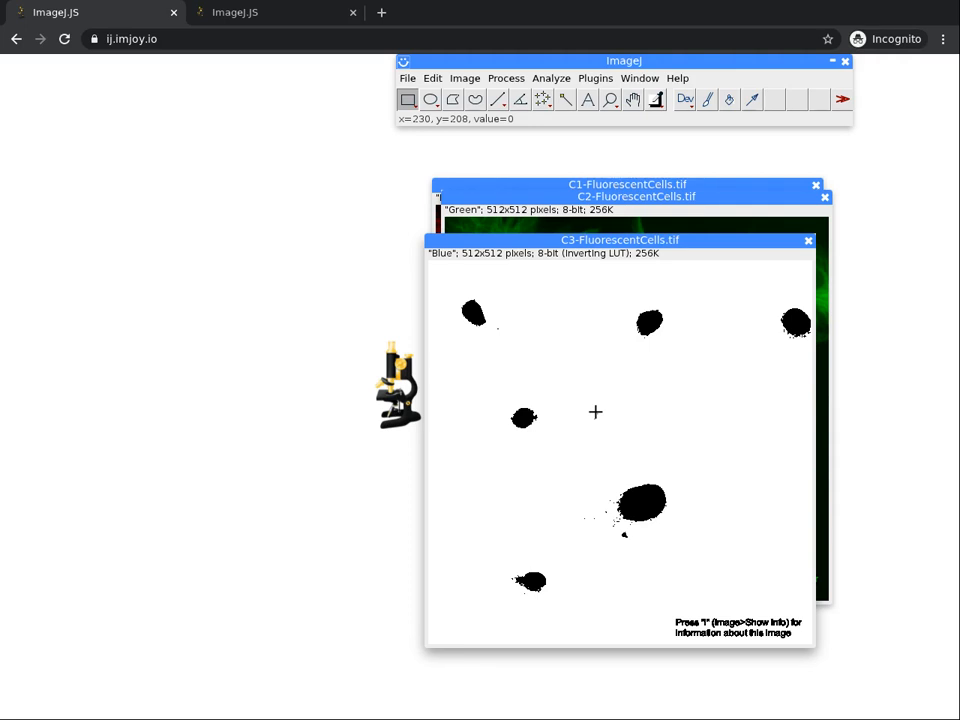
Run Analyze Particles on the thresholded image with Display results, Summarize, Exclude on edges and Include holes enabled
left_click(549, 80)
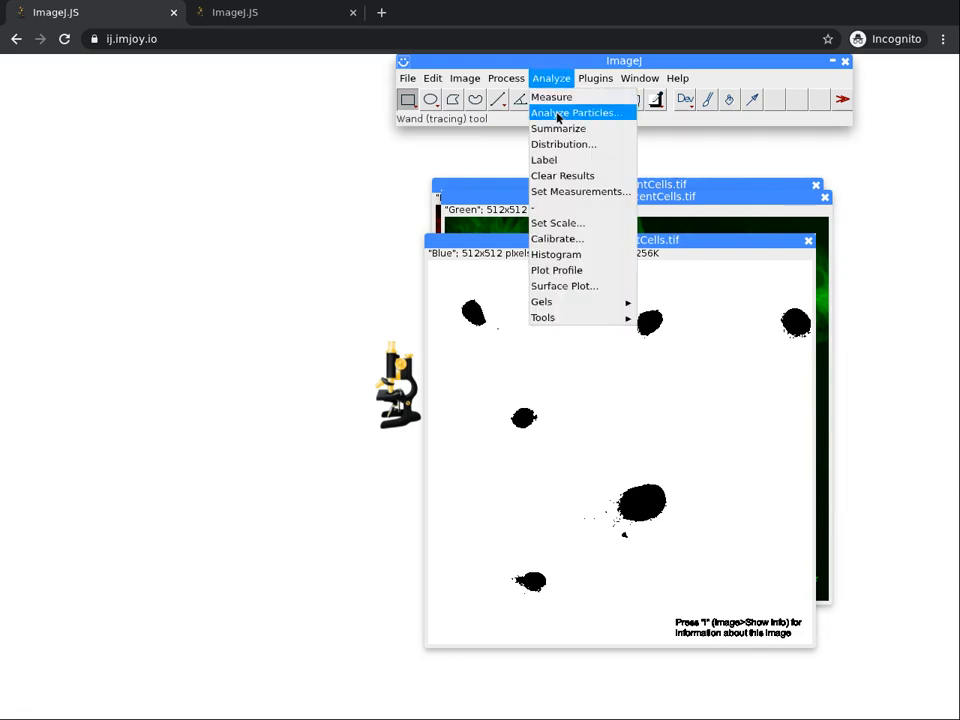
left_click(558, 114)
left_click_drag(462, 180, 336, 184)
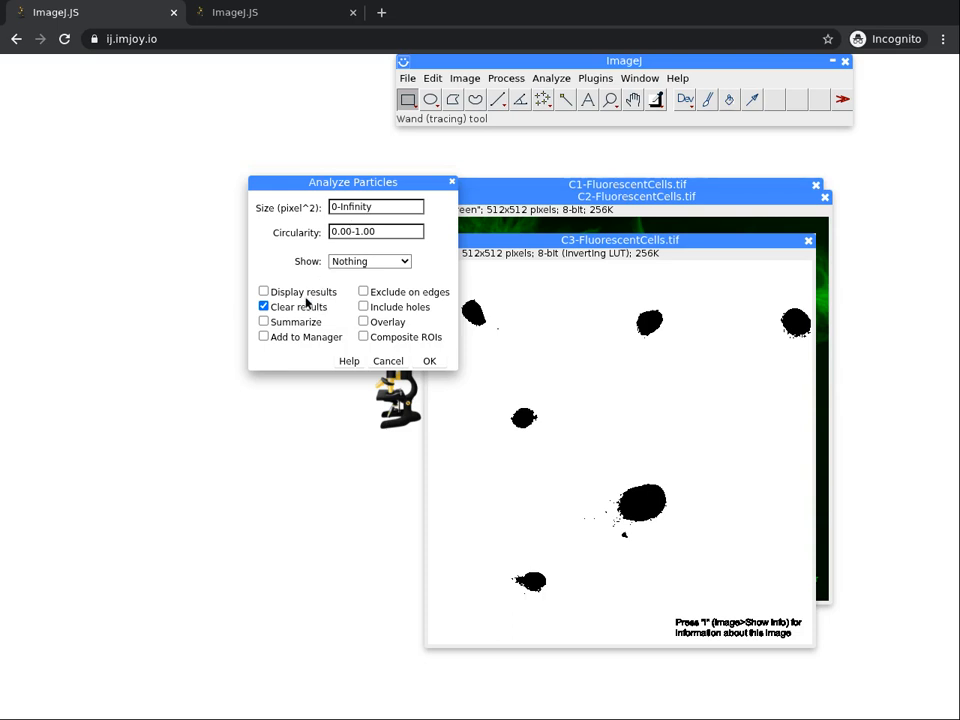
left_click(363, 292)
left_click(263, 292)
left_click(263, 322)
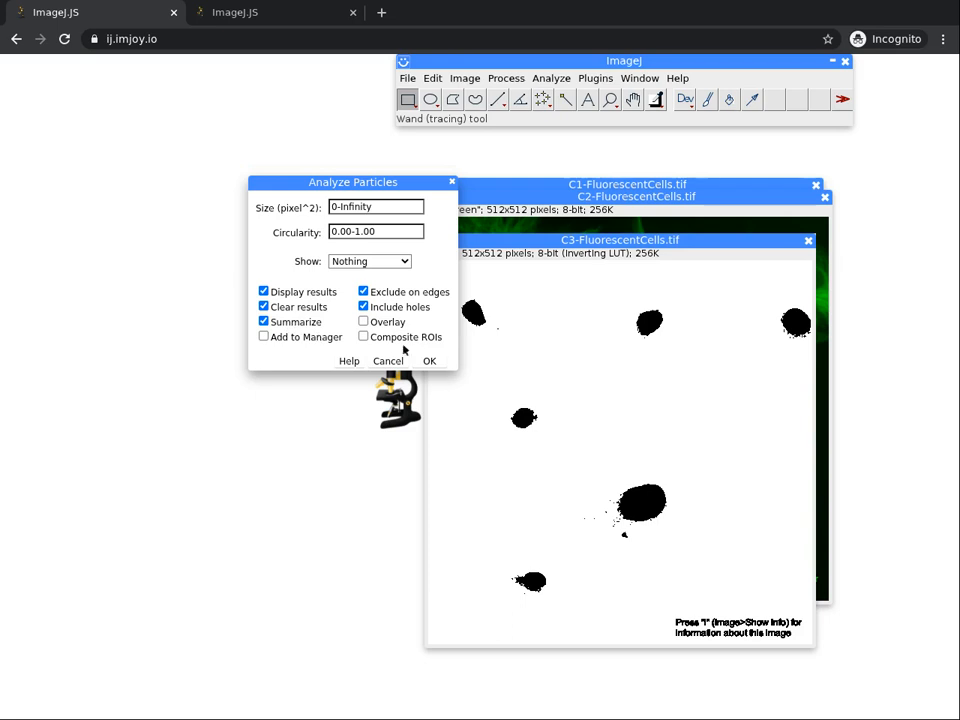
left_click(429, 362)
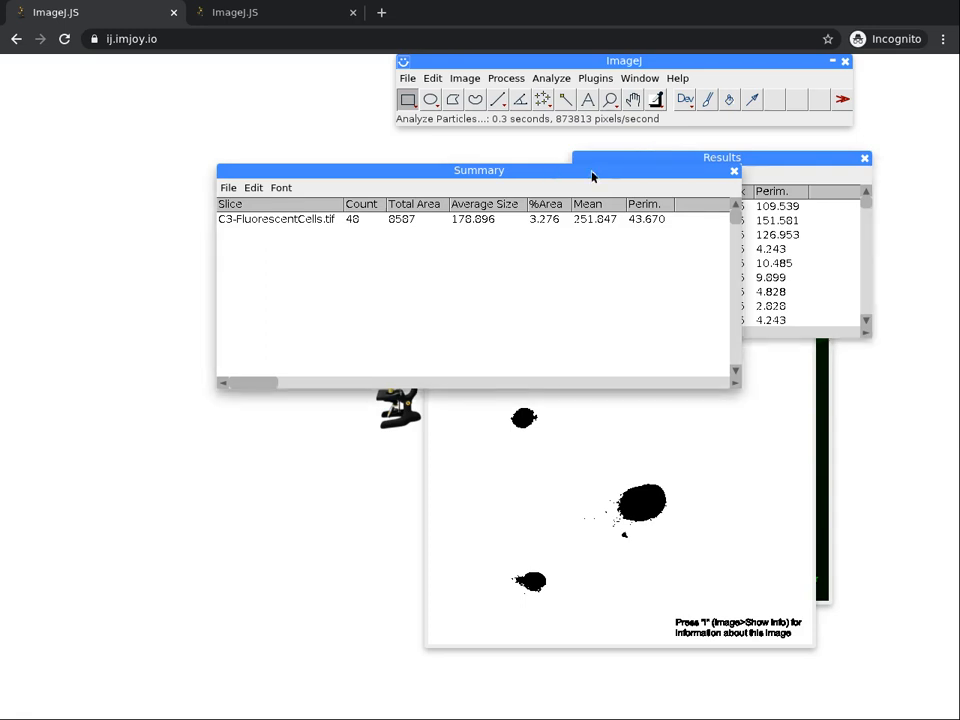
Bring the Results and Summary tables forward in turn to examine the particle count, areas and perimeters
left_click(754, 158)
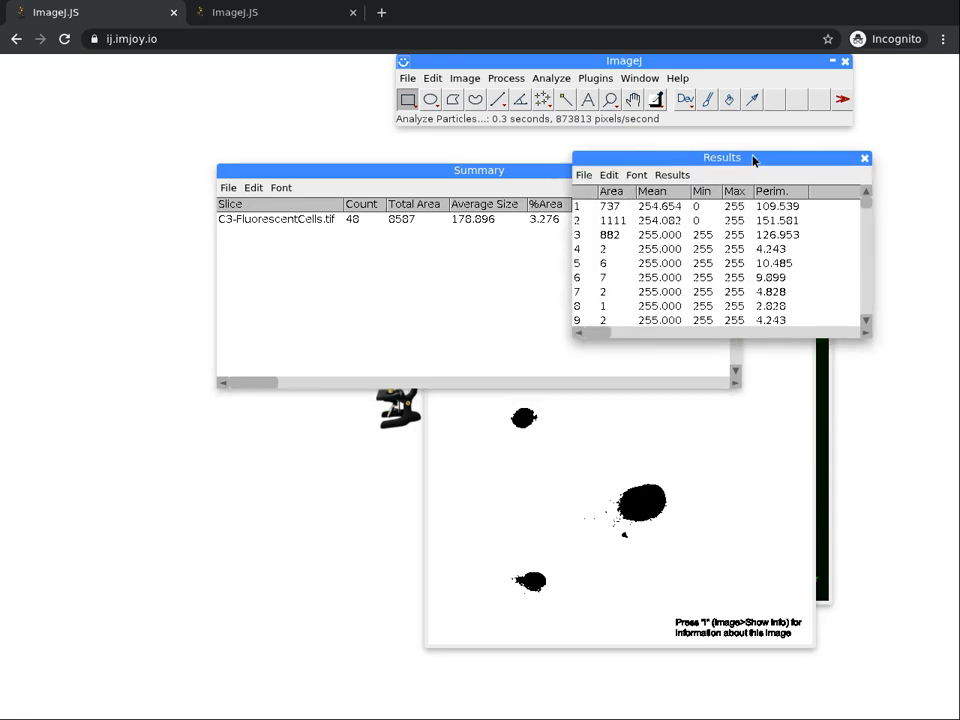
left_click(508, 176)
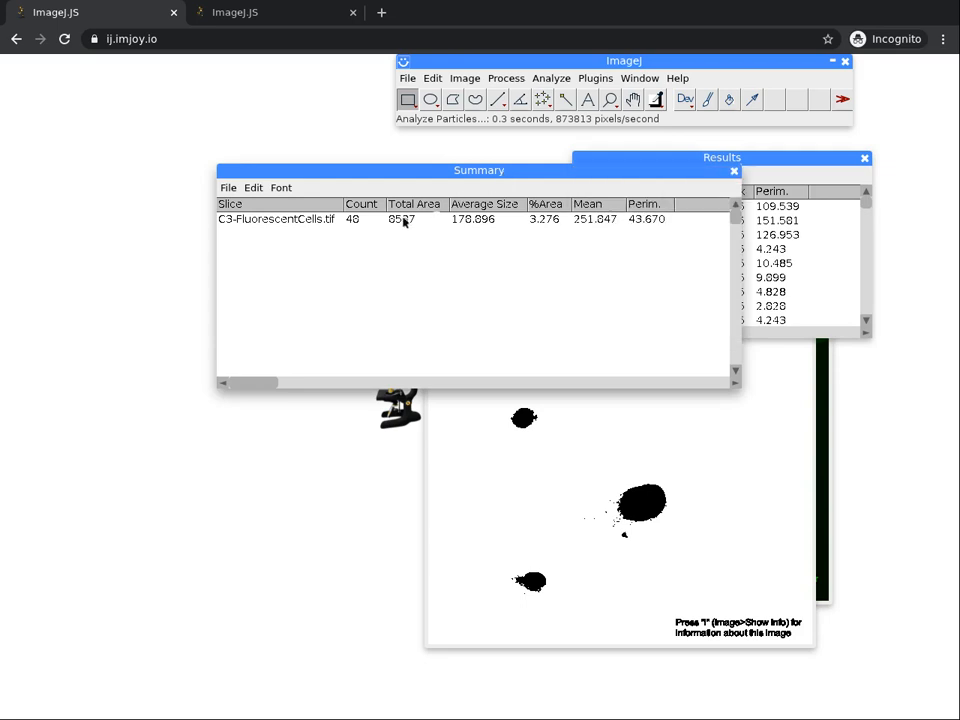
left_click(677, 156)
left_click(672, 175)
left_click(625, 243)
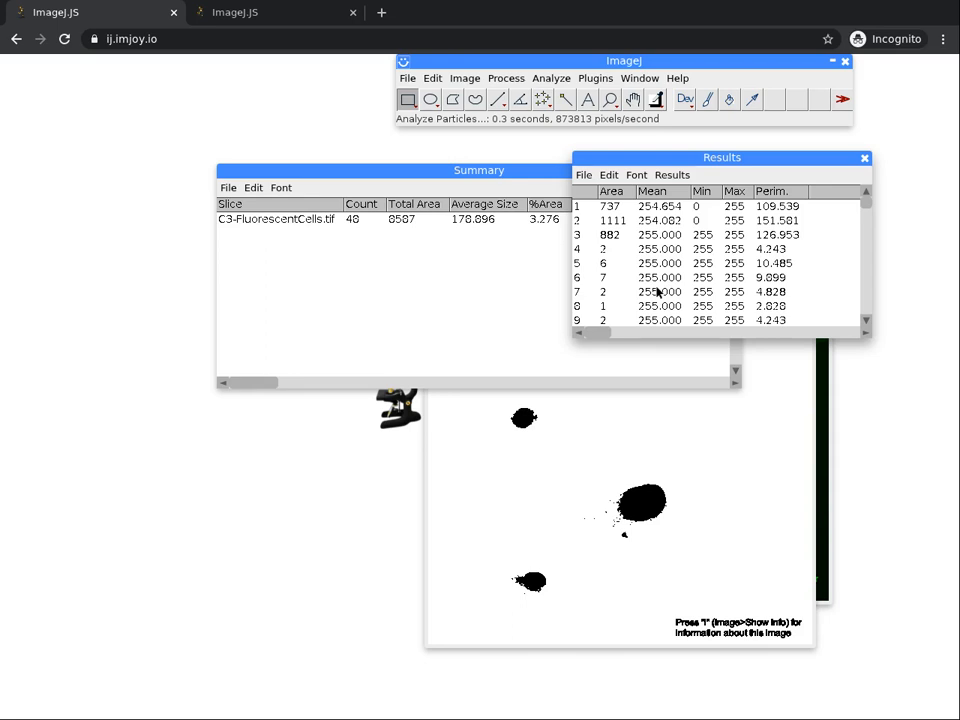
Review which measurements are enabled in Set Measurements and accept the existing selection
left_click(672, 175)
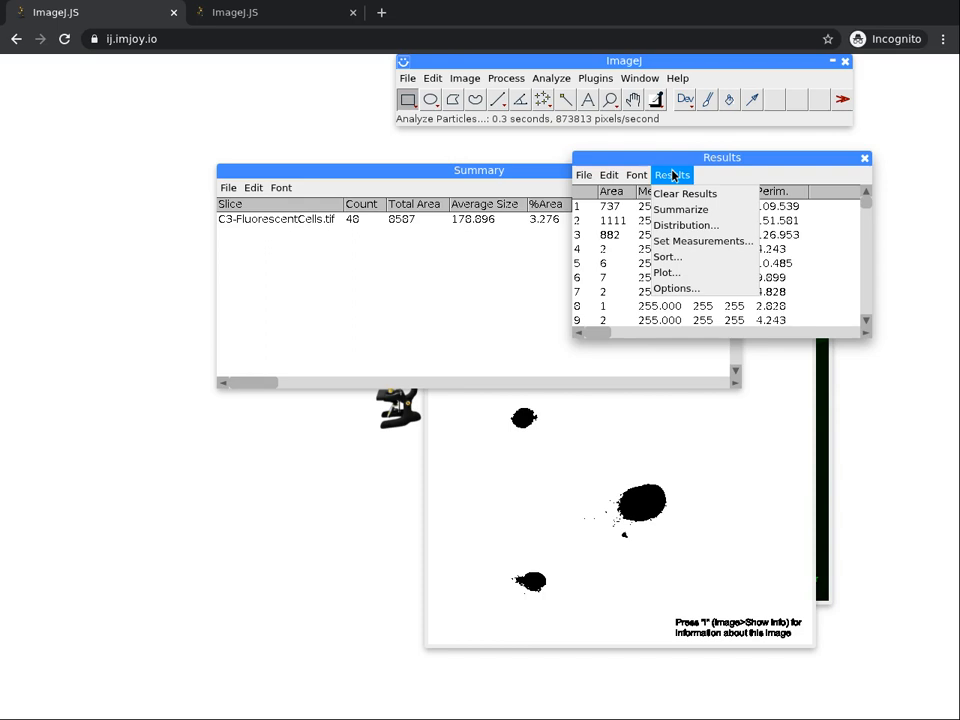
left_click(686, 240)
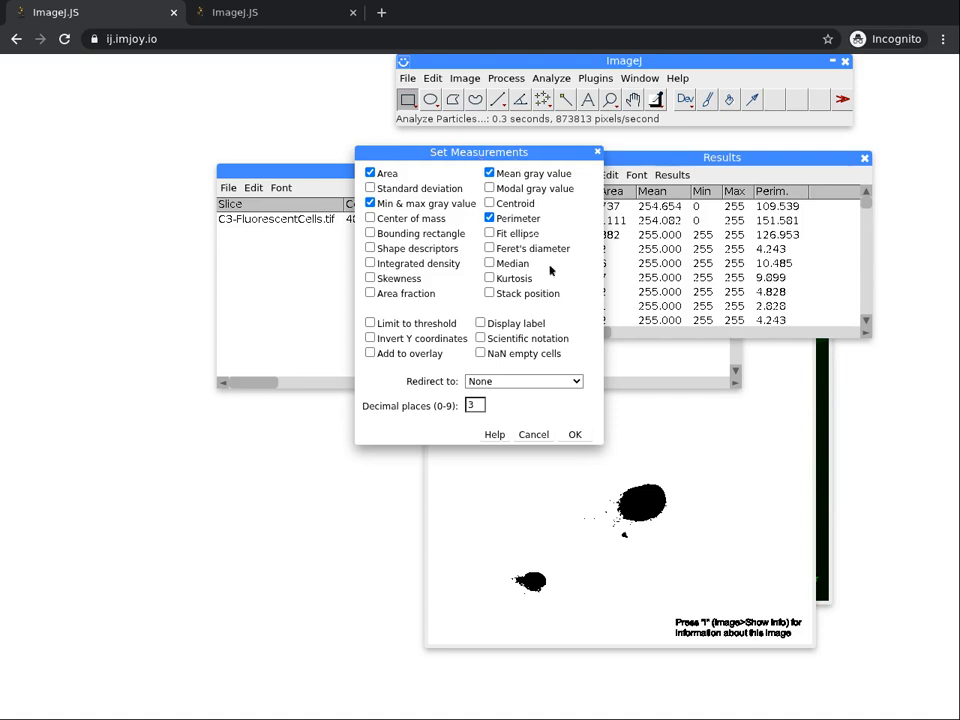
left_click(574, 434)
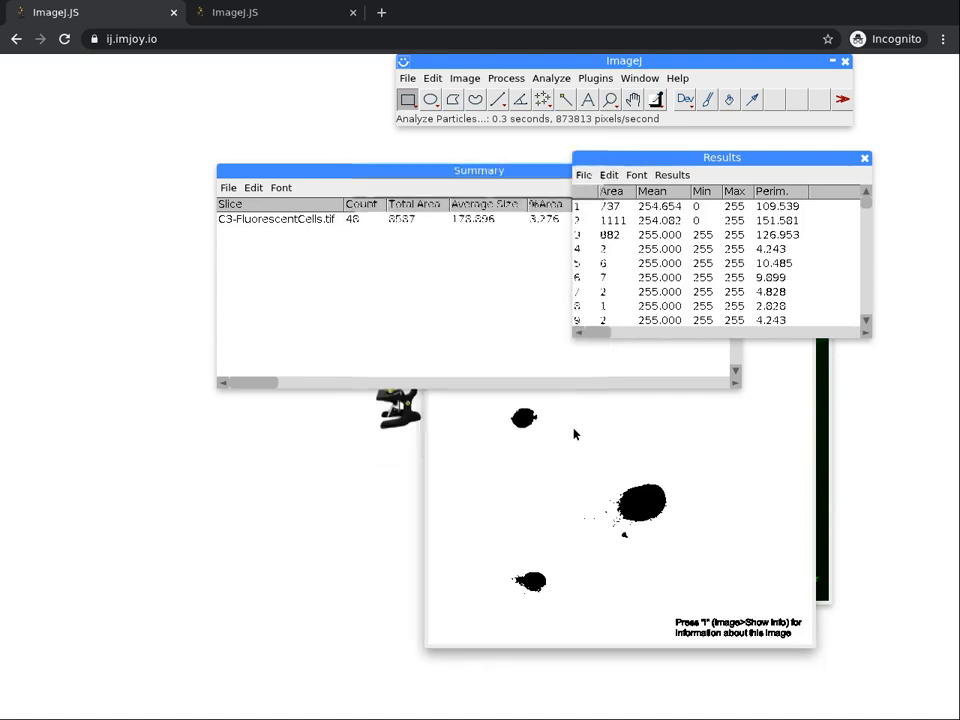
Close the Results table without saving its measurements and close the Summary table as well
left_click(864, 159)
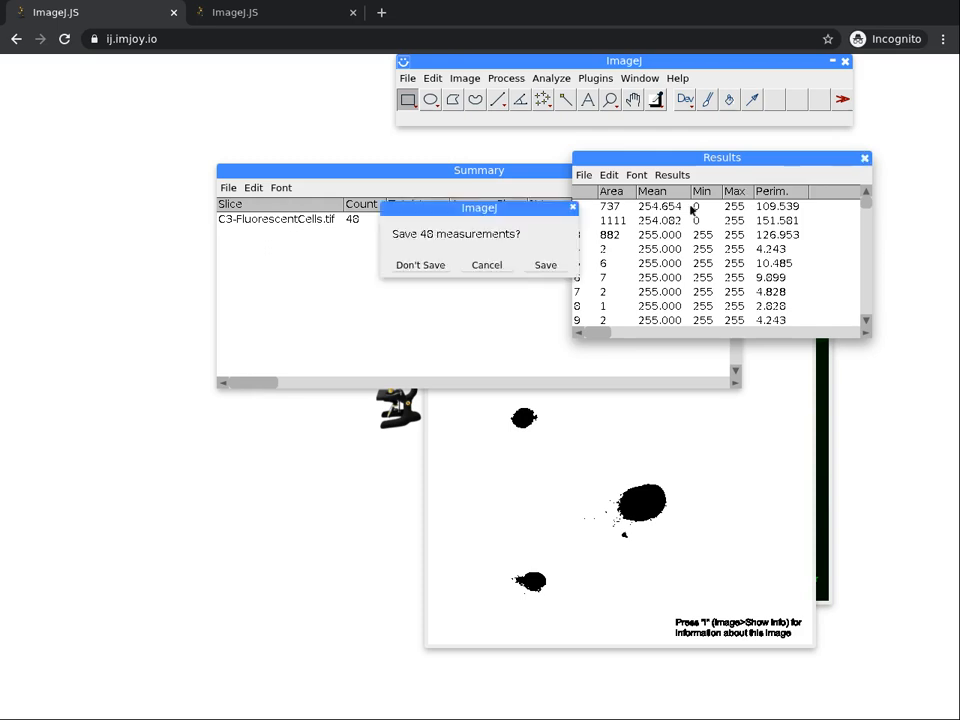
left_click(433, 263)
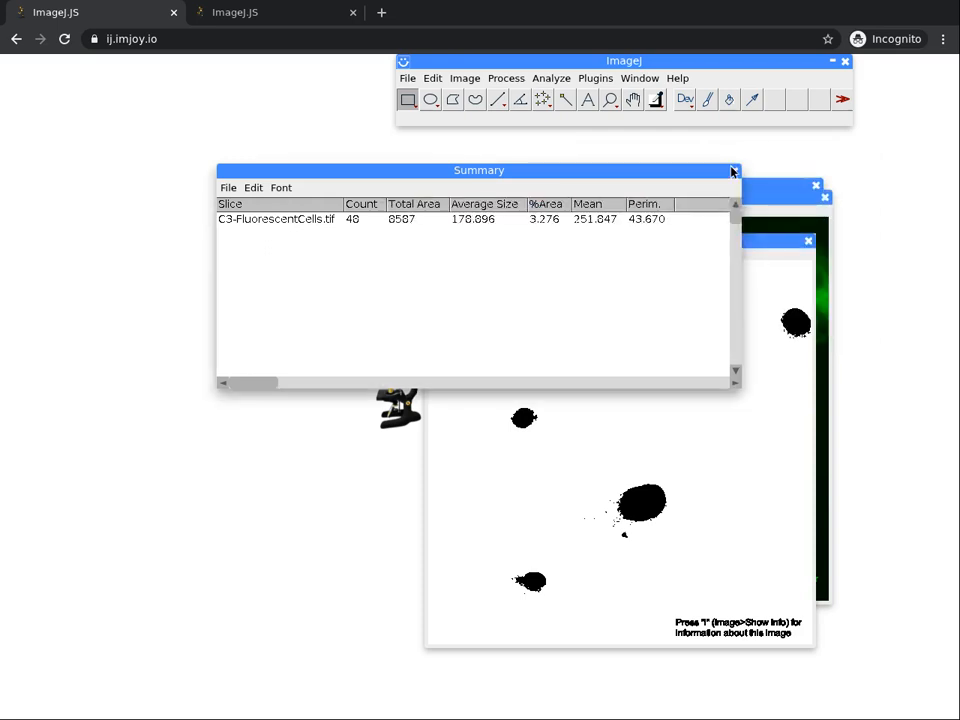
left_click(731, 170)
Rerun Analyze Particles on the thresholded blue channel image with the same settings
left_click(547, 79)
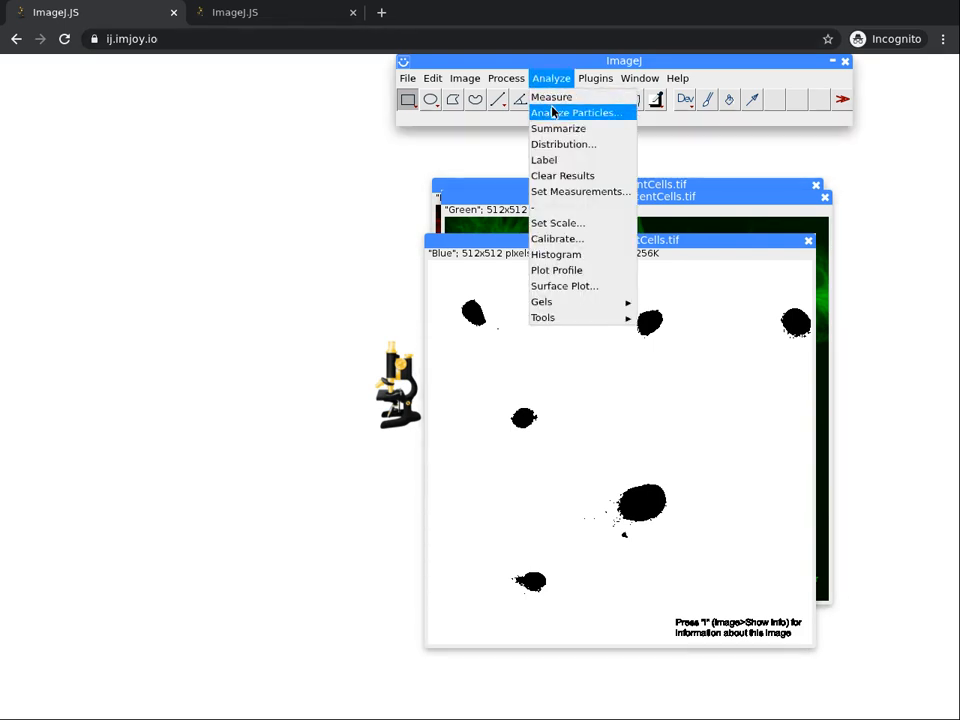
left_click(552, 113)
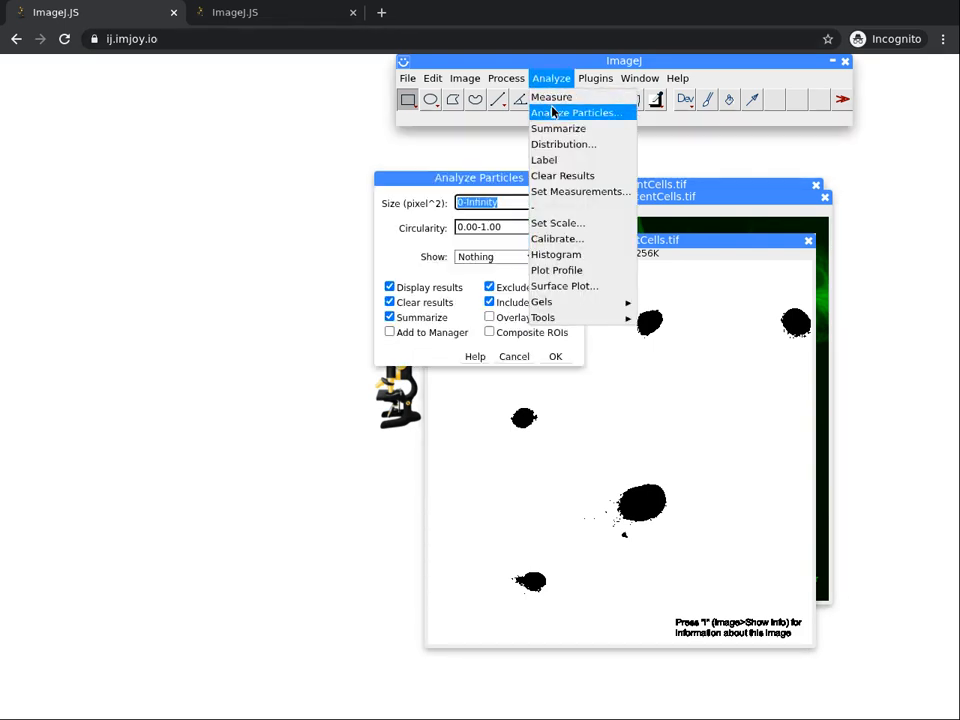
left_click(552, 360)
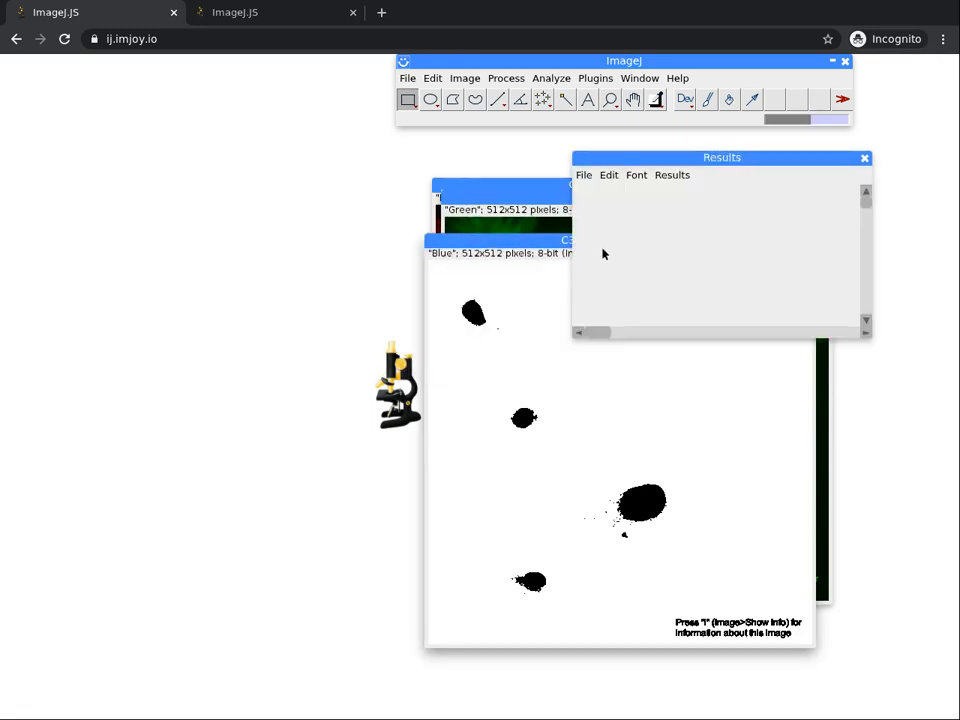
Examine the last row of the new Results table and compare it with the particles in the thresholded image
left_click(786, 157)
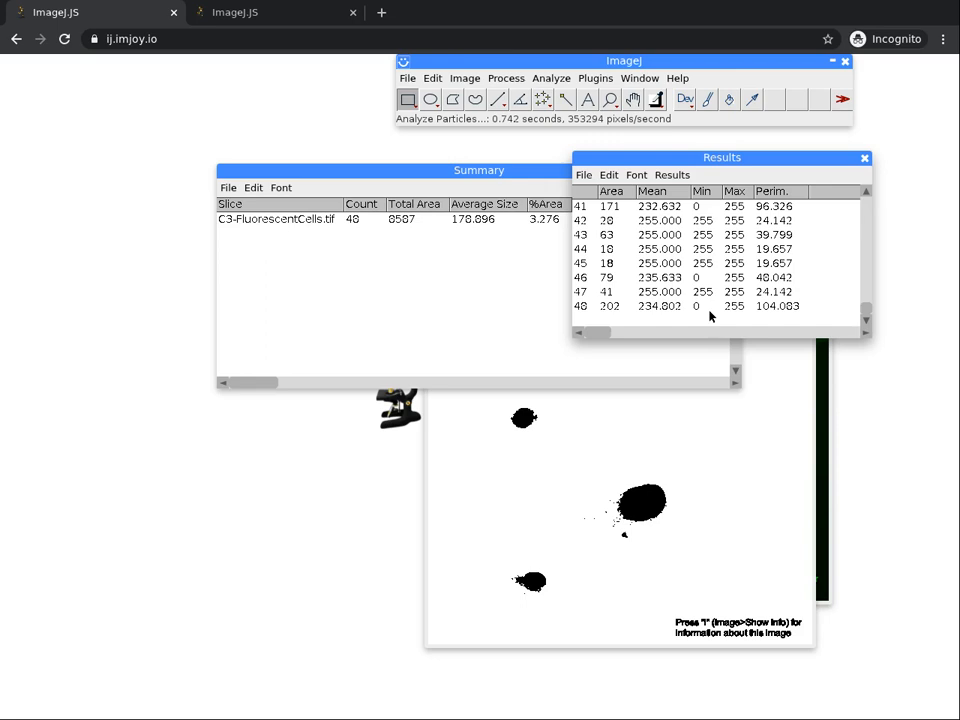
left_click(585, 307)
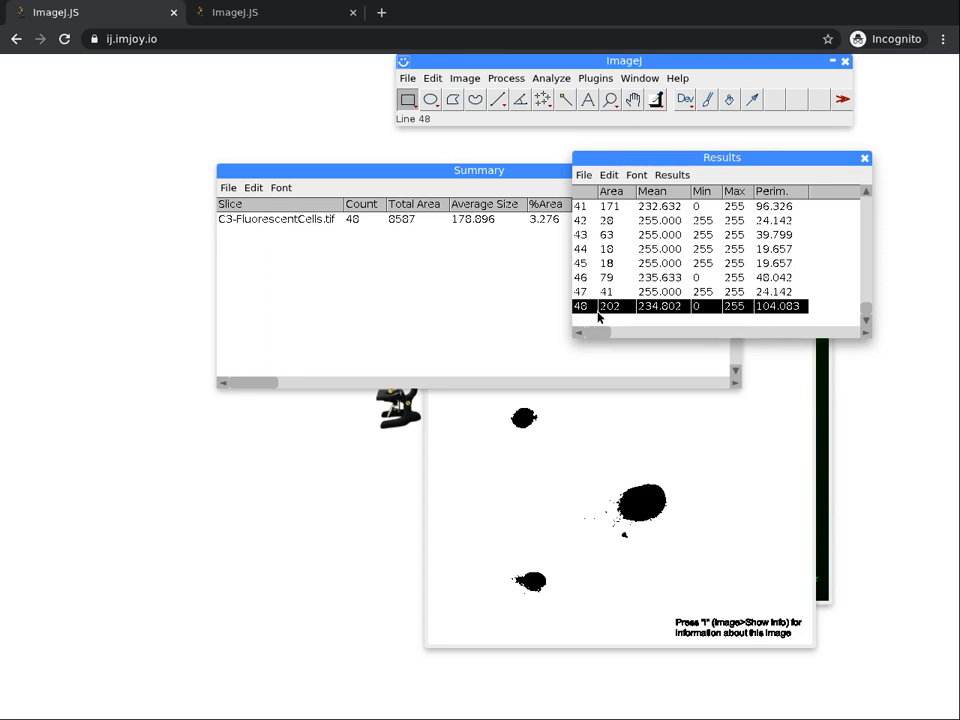
left_click(673, 469)
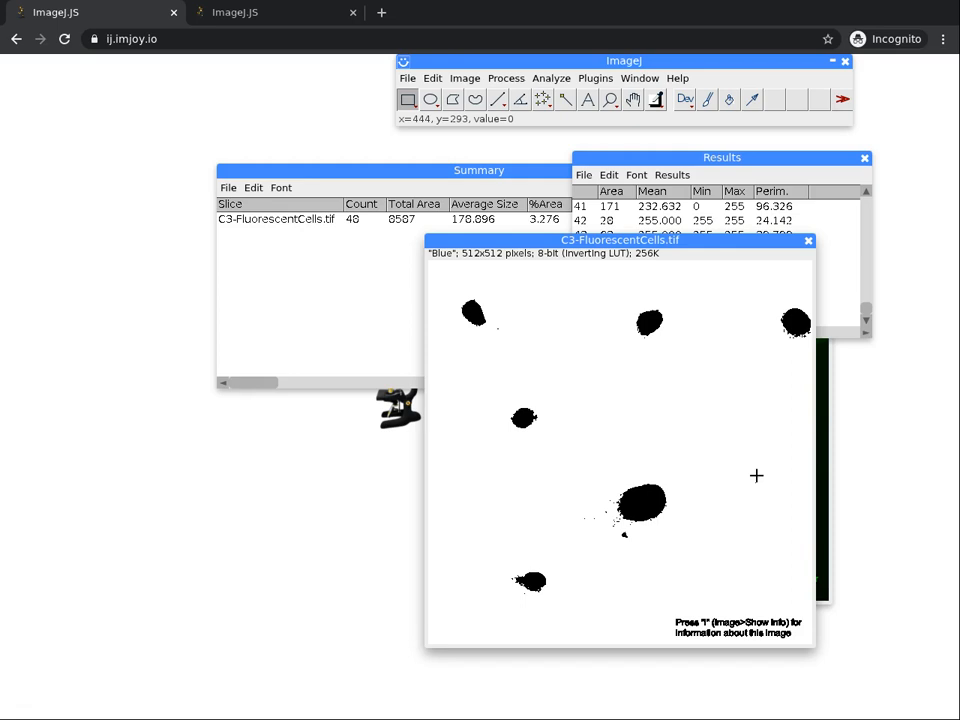
Return to the Results table and view its options for saving, renaming and duplicating without choosing one
left_click(842, 252)
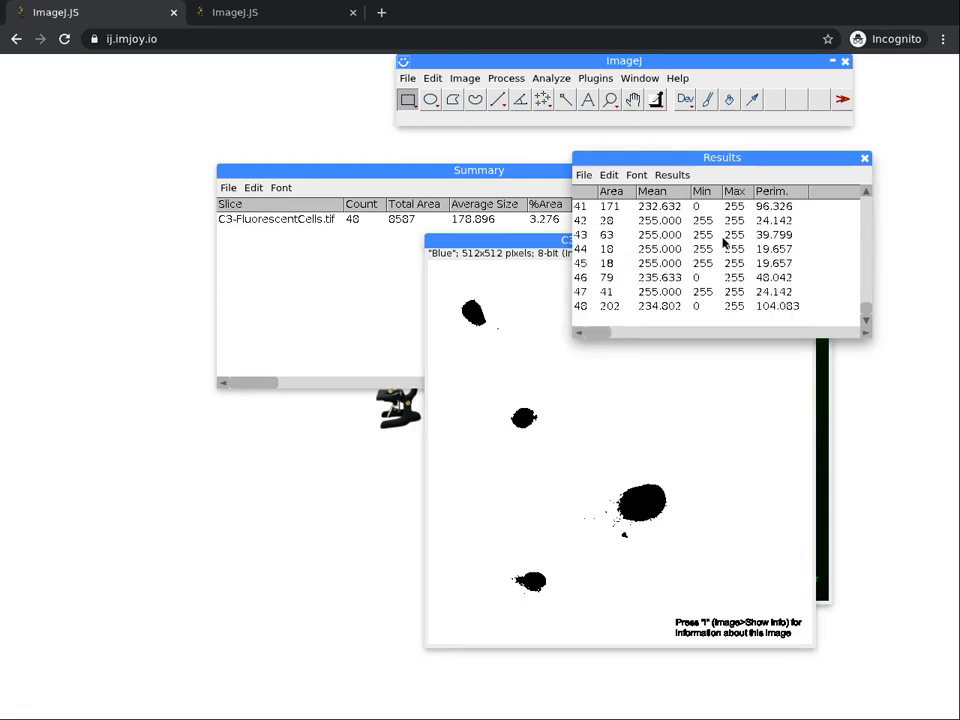
left_click(603, 176)
left_click(584, 176)
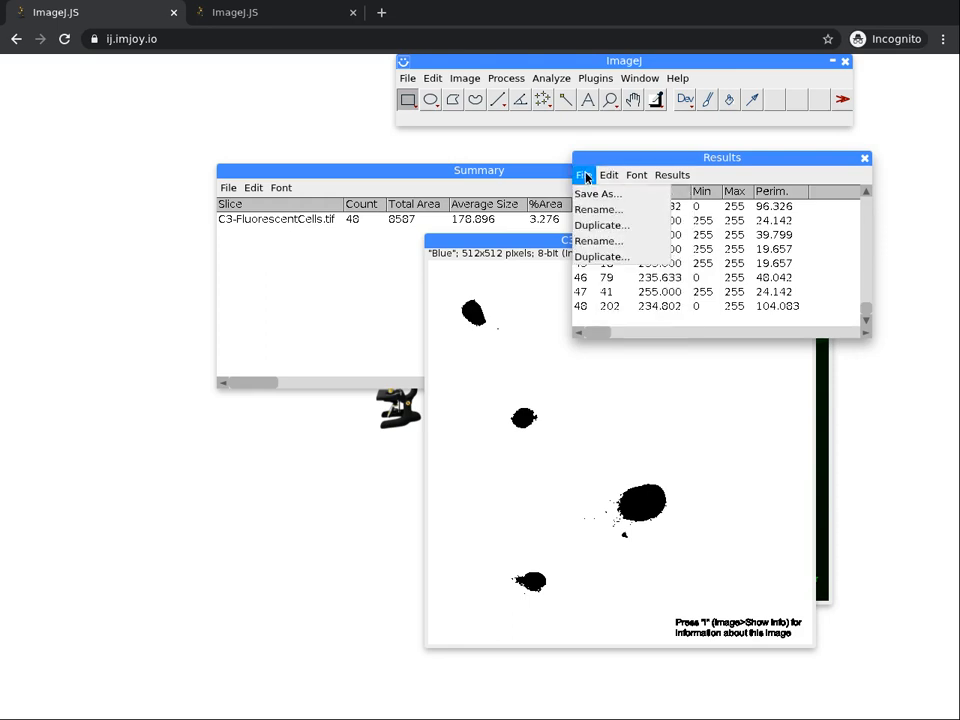
left_click(740, 245)
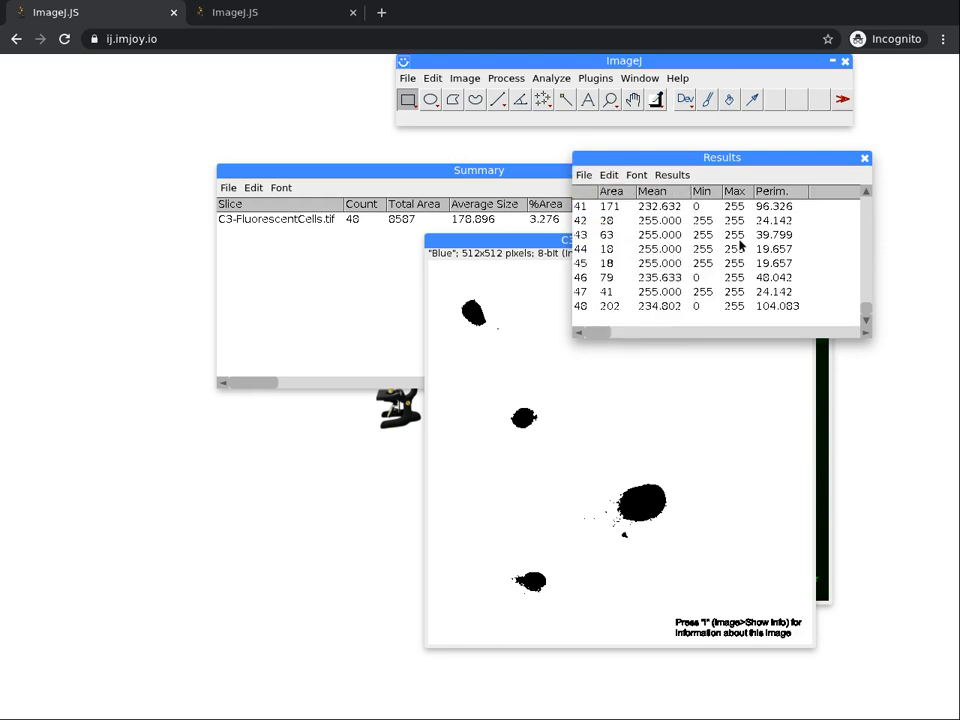